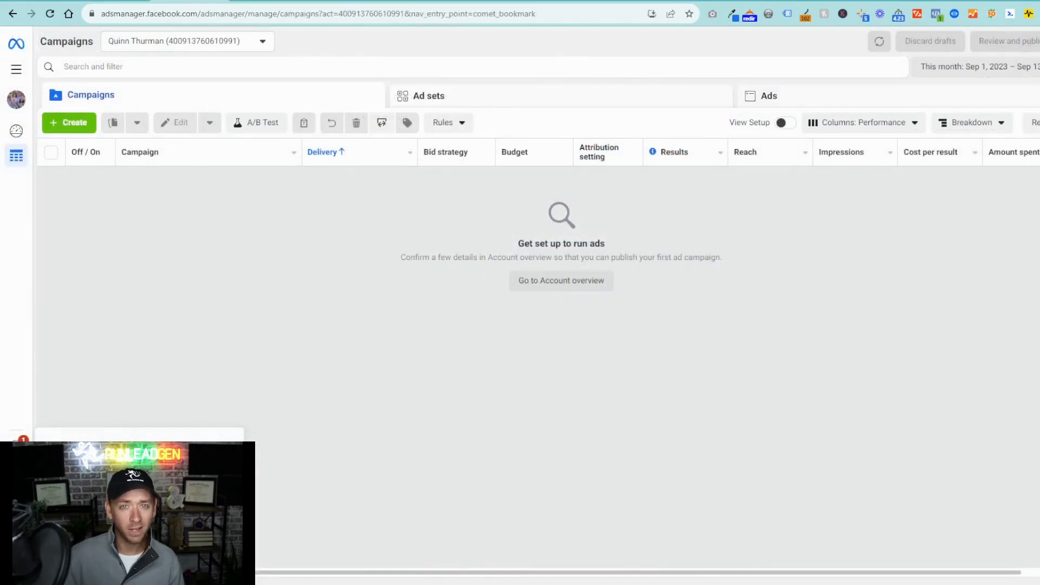
- Switch to Events Manager and start connecting a new Web data source
click(17, 74)
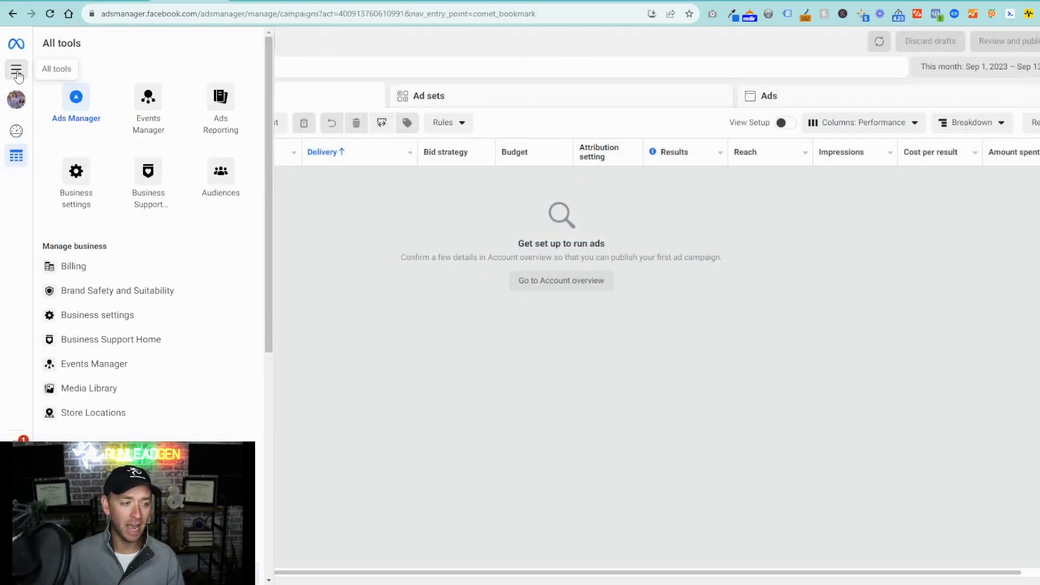
click(143, 108)
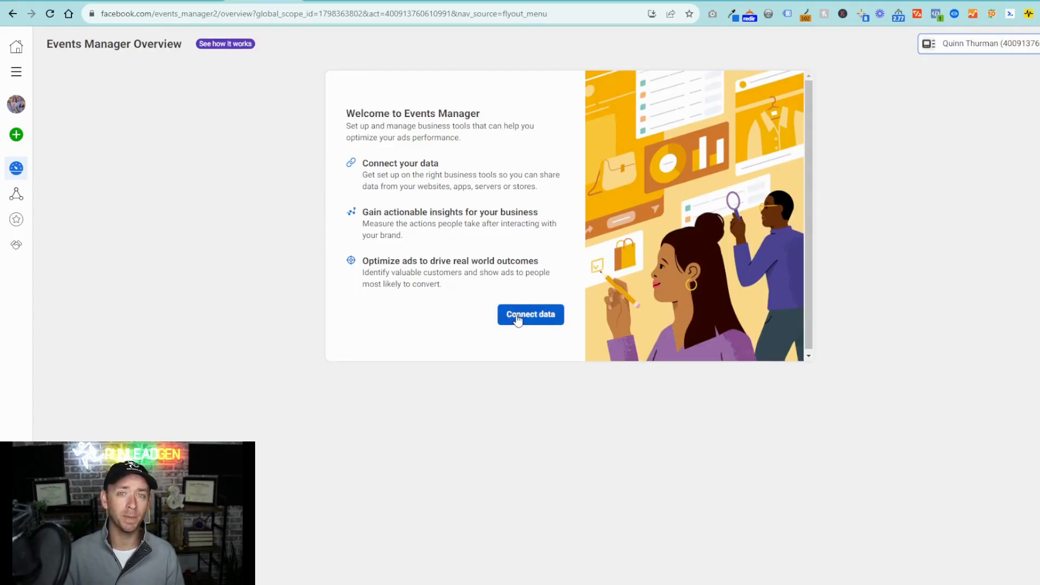
click(548, 320)
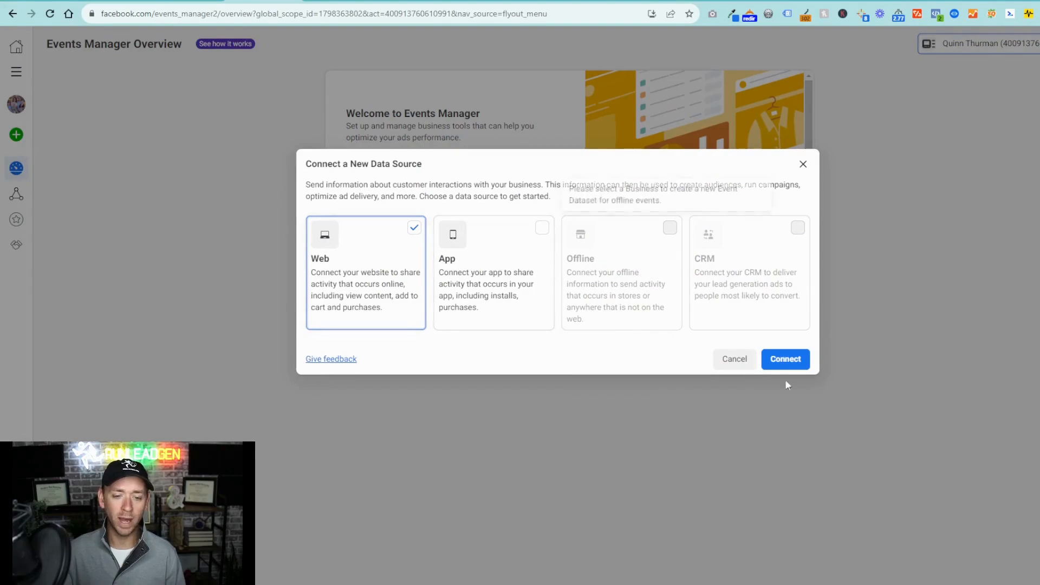
click(797, 359)
- Name the new pixel "Test Pixel" and create it
click(478, 235)
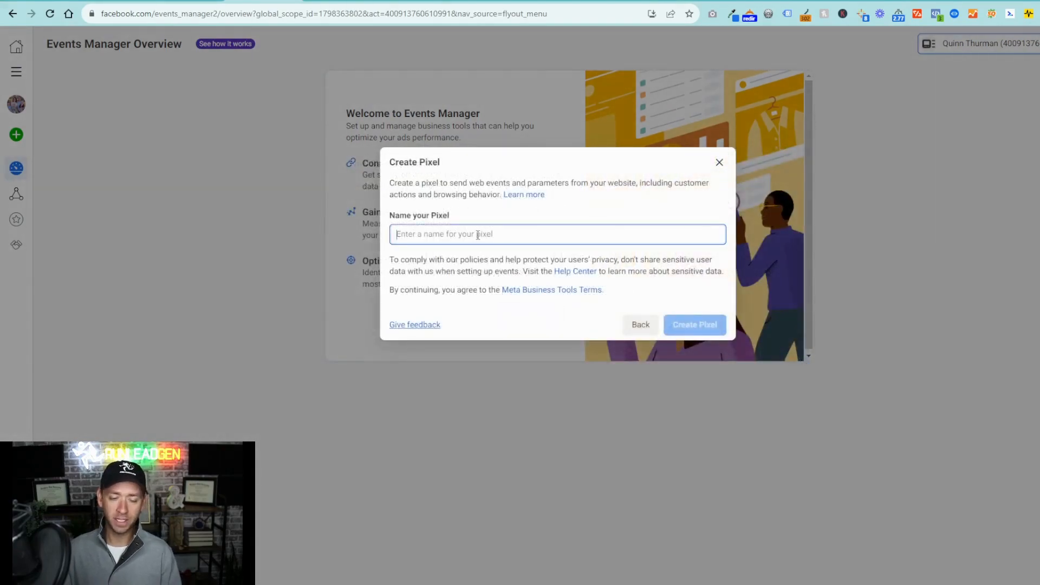
text(Test Pixel)
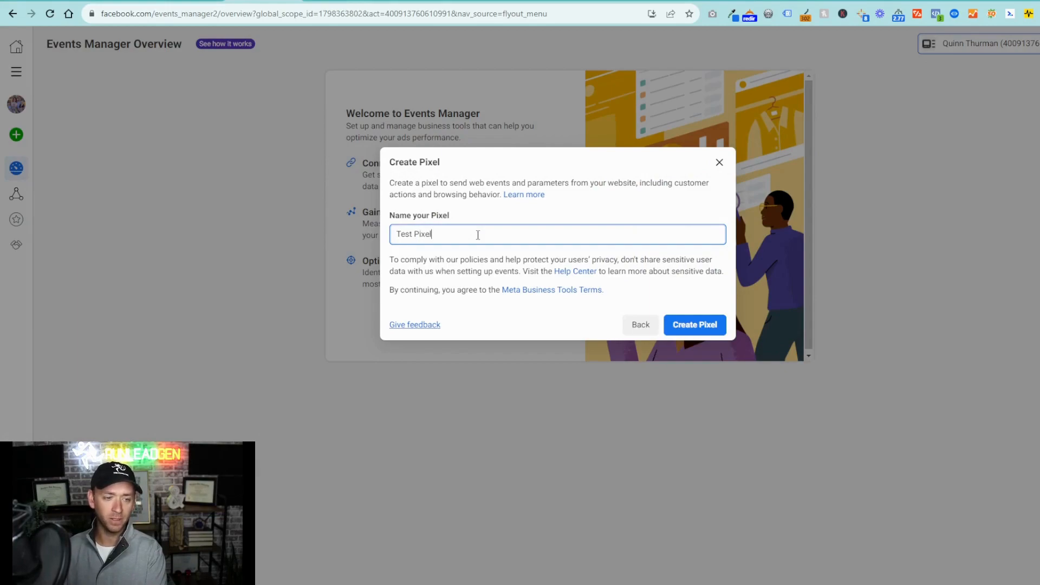
click(691, 325)
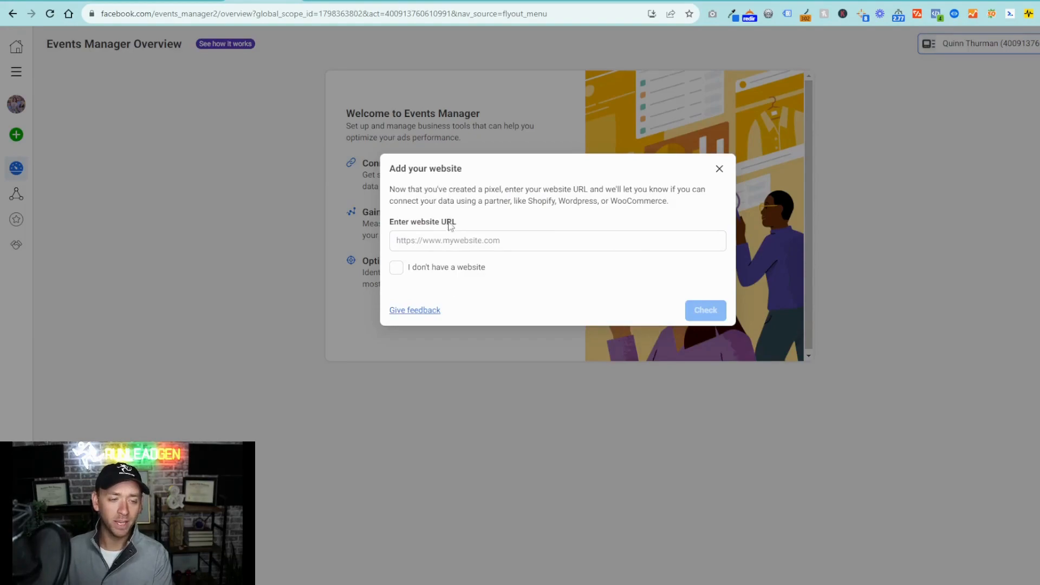
click(440, 239)
text(https://)
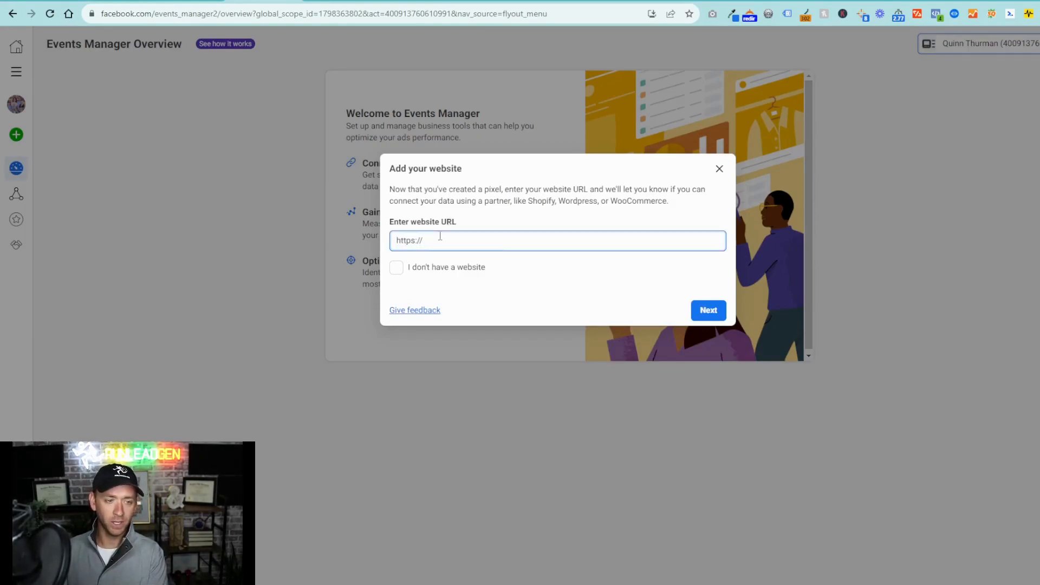
text(test.com)
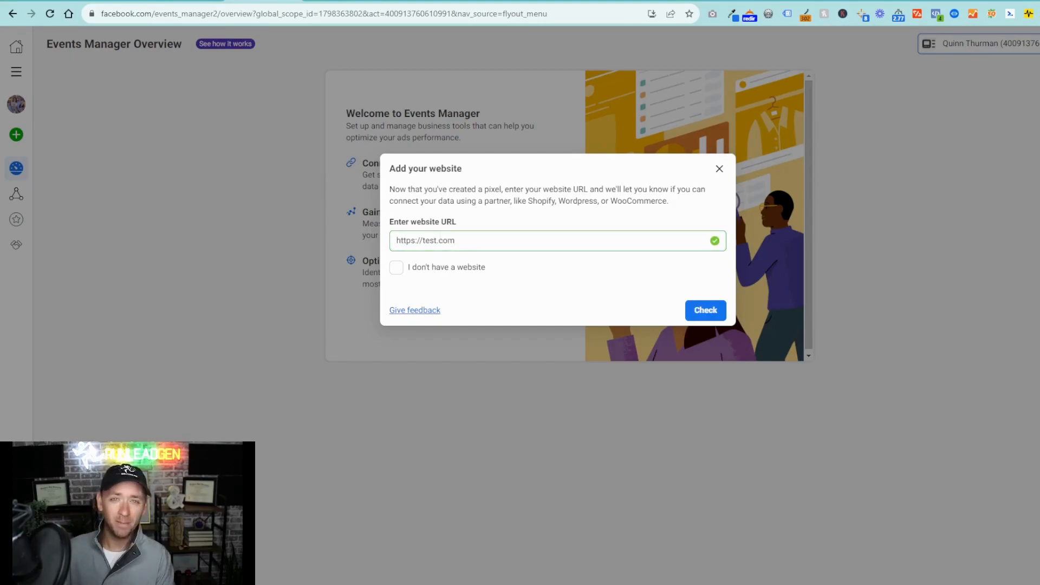
click(703, 319)
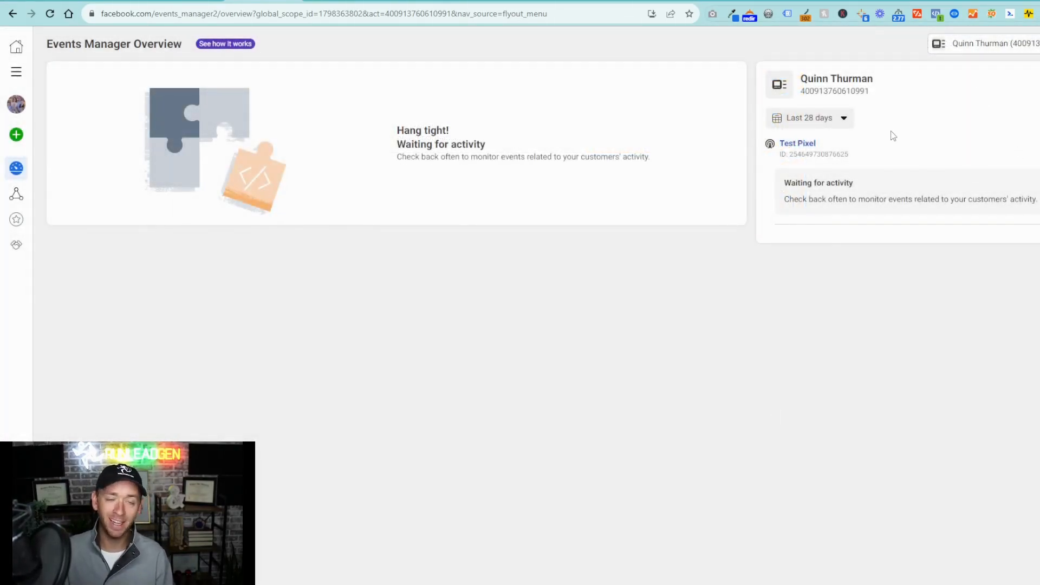
- Open the Test Pixel's settings from the data sources and select its pixel ID for copying
mouse_move(24, 167)
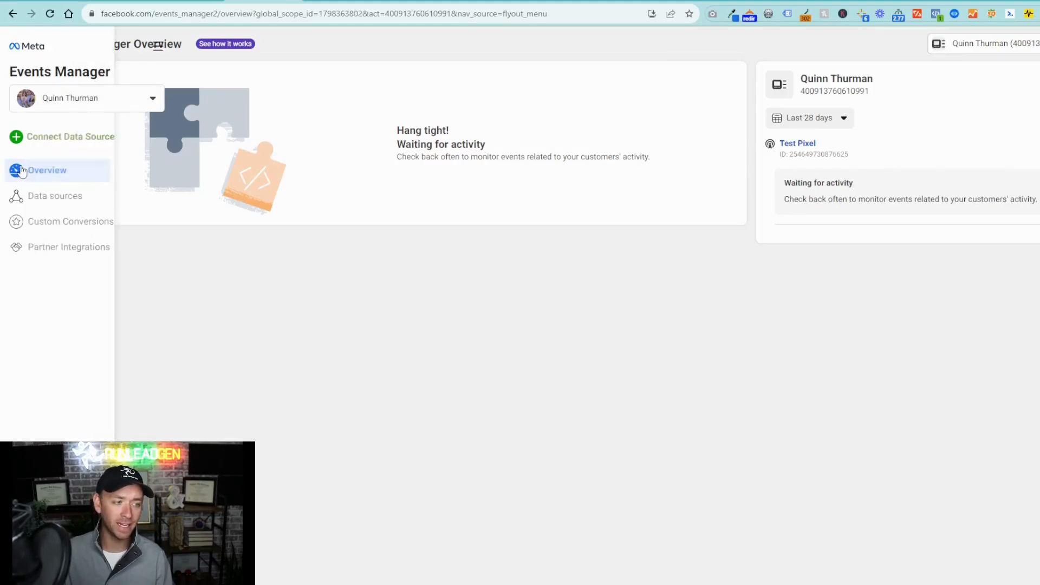
click(46, 199)
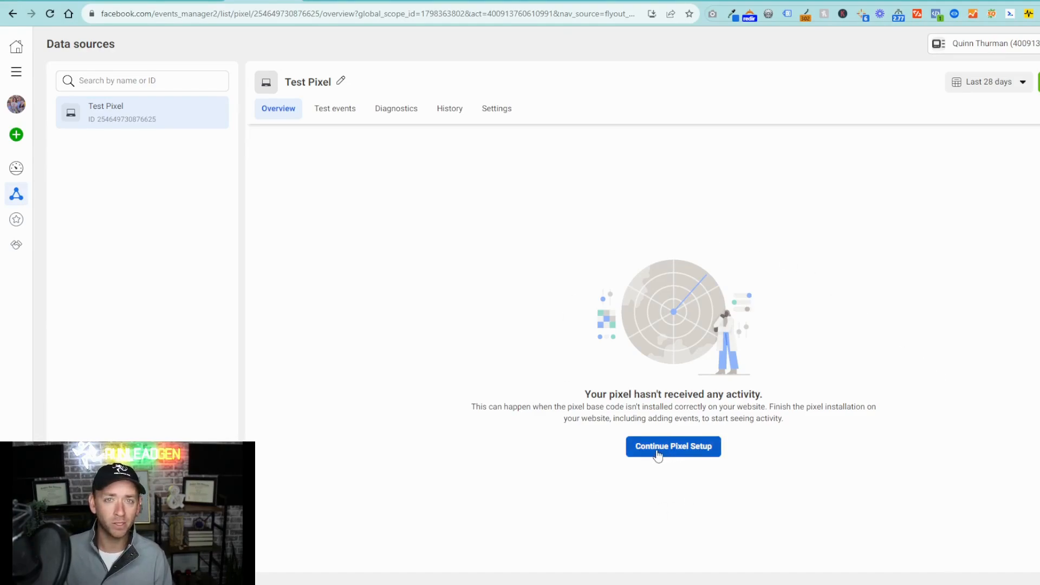
click(498, 112)
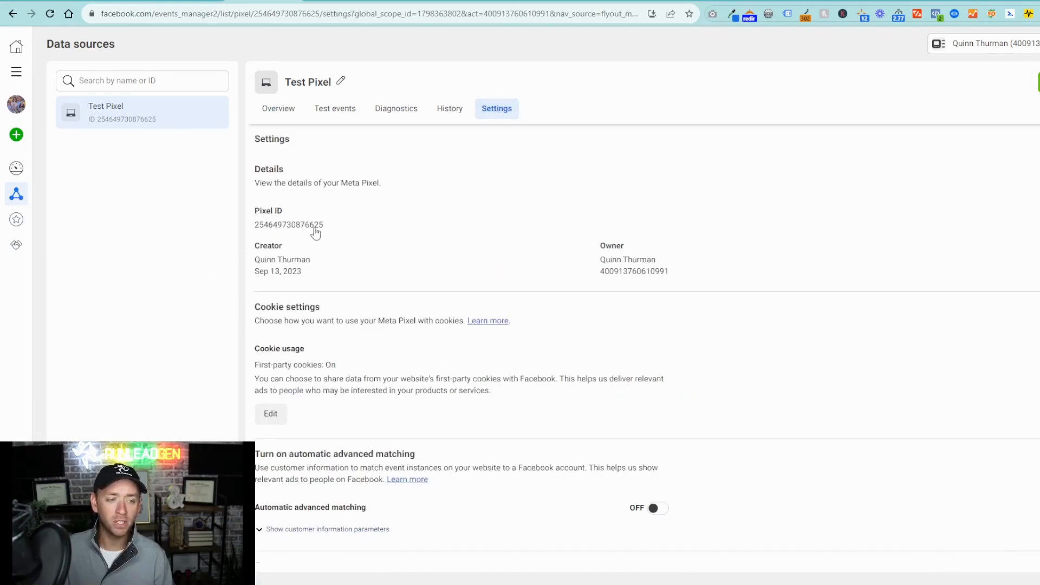
drag(330, 229, 258, 233)
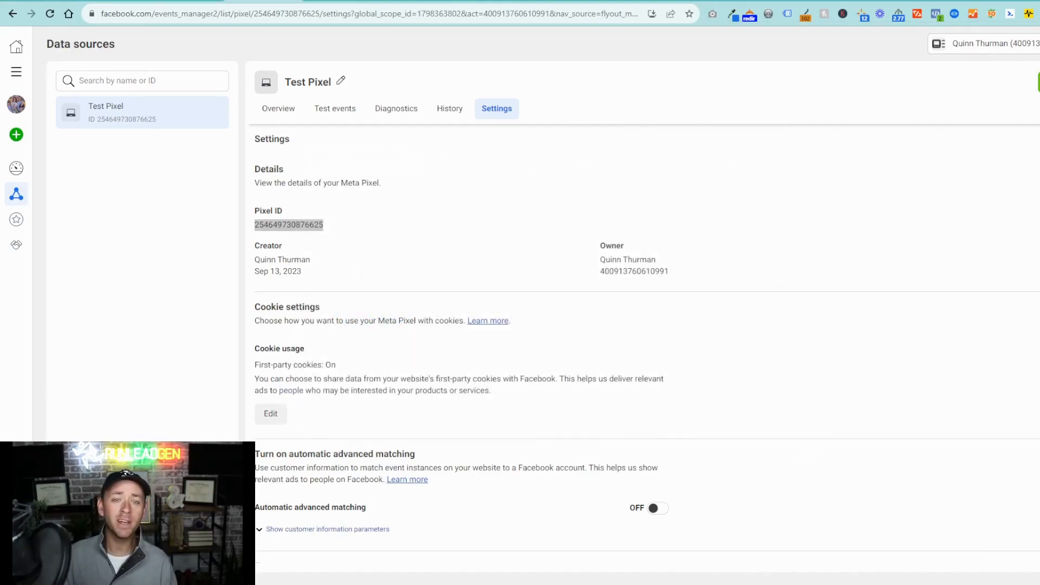
- Switch to the WordPress admin and look up the PixelYourSite plugin by searching new plugins for "pixel your site"
click(560, 1)
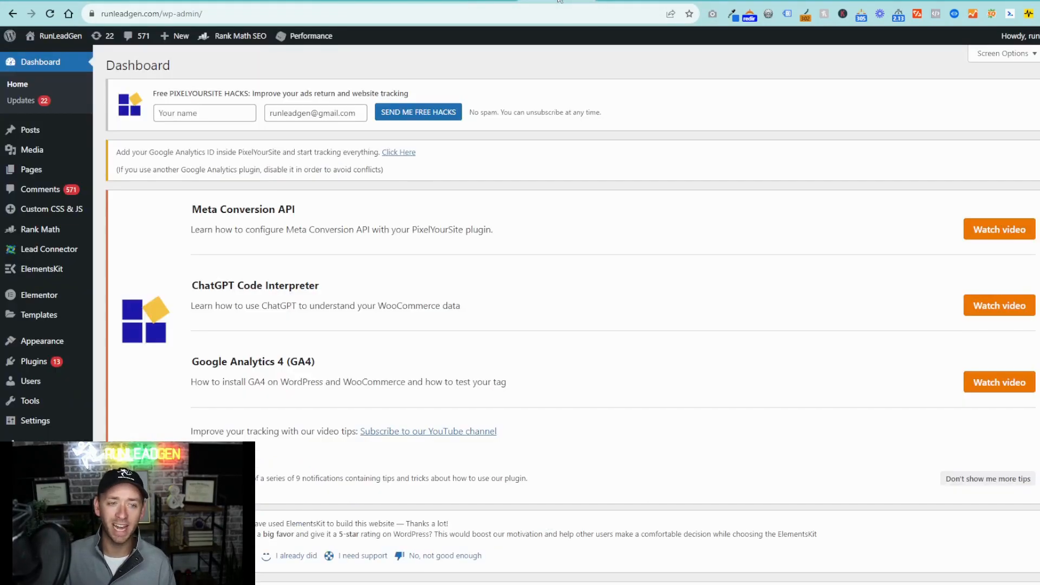
click(41, 363)
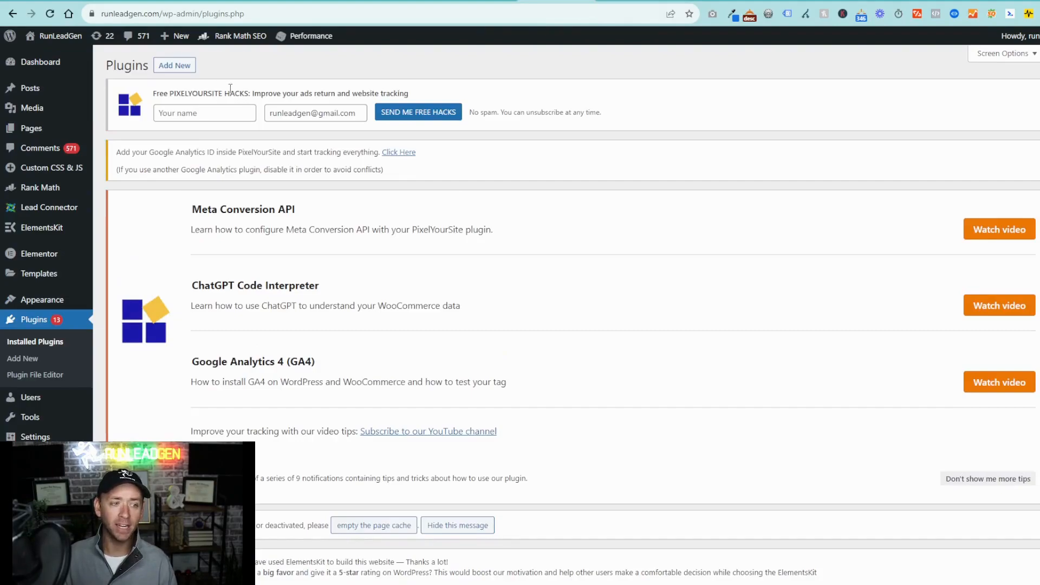
click(183, 66)
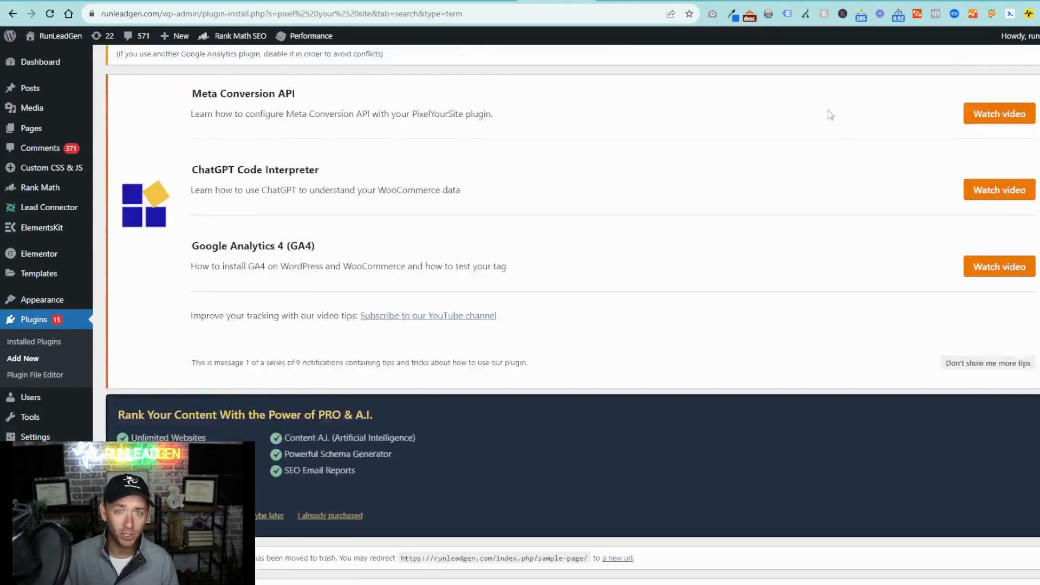
scroll(808, 111, down, 5)
scroll(790, 112, down, 3)
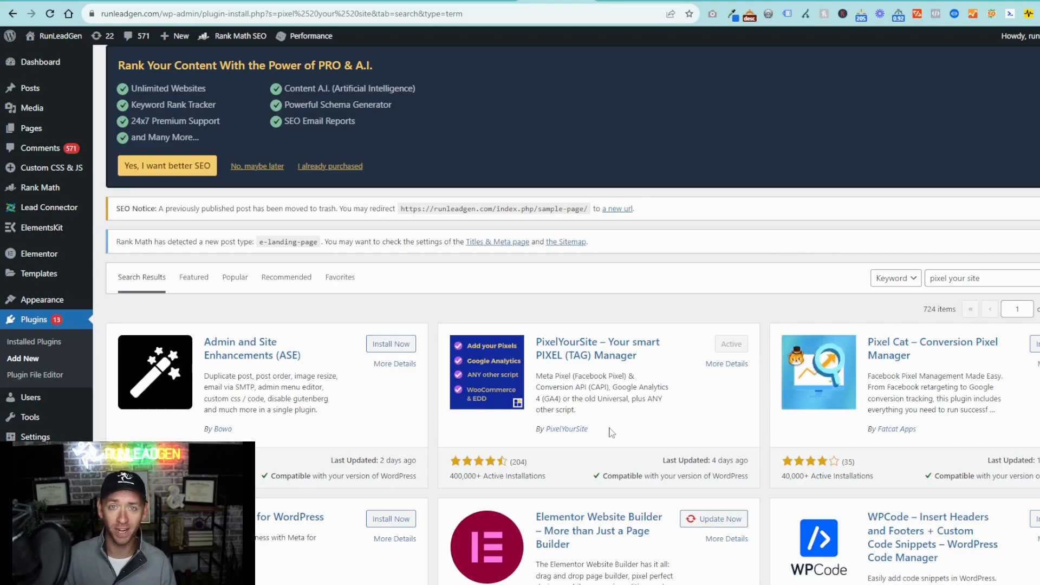
scroll(761, 408, down, 2)
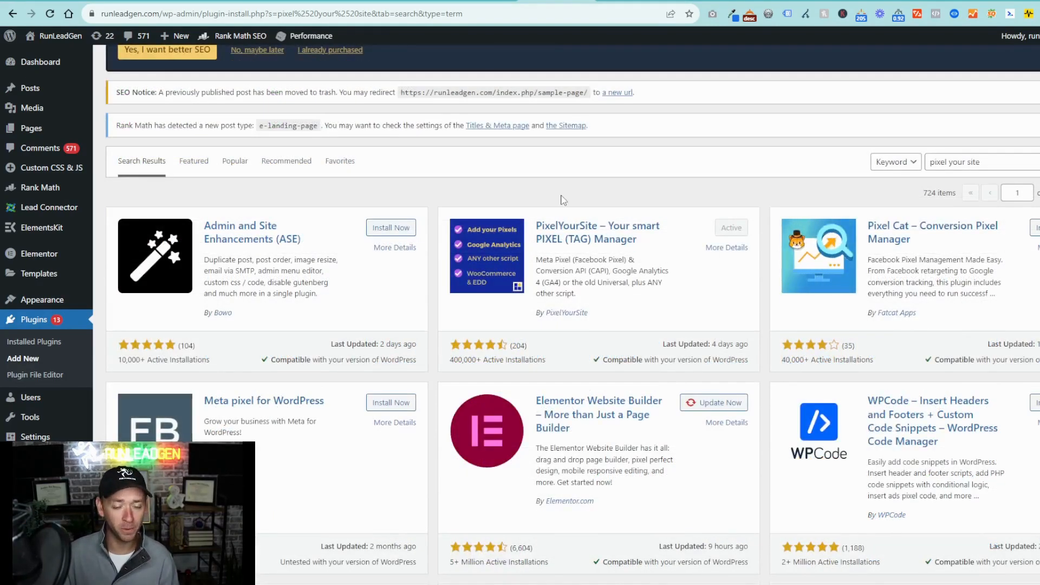
scroll(558, 214, up, 4)
scroll(542, 222, up, 7)
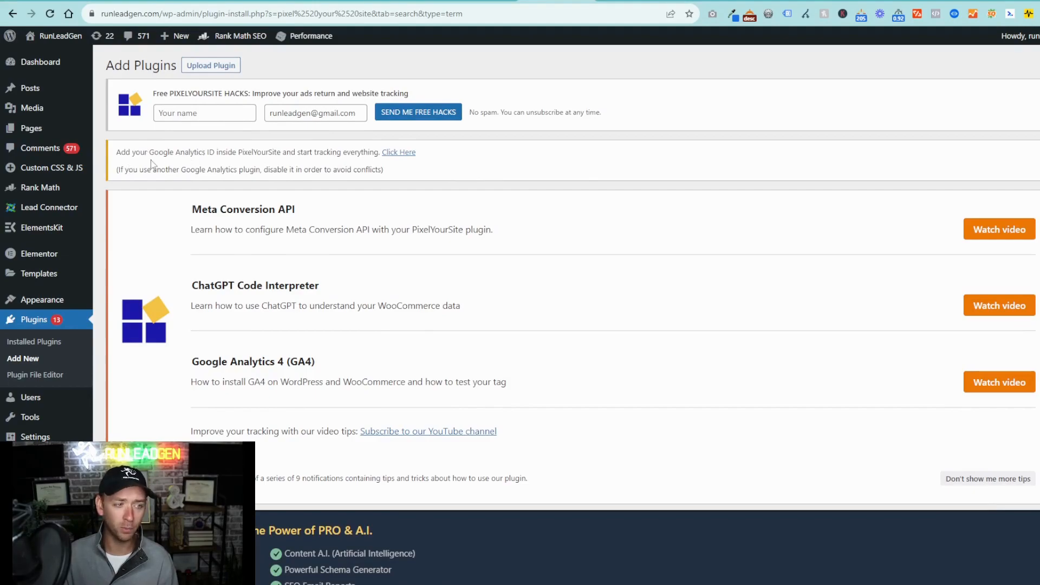
- Open the PixelYourSite plugin's Meta Pixel settings and activate the Meta Pixel ID field
click(34, 341)
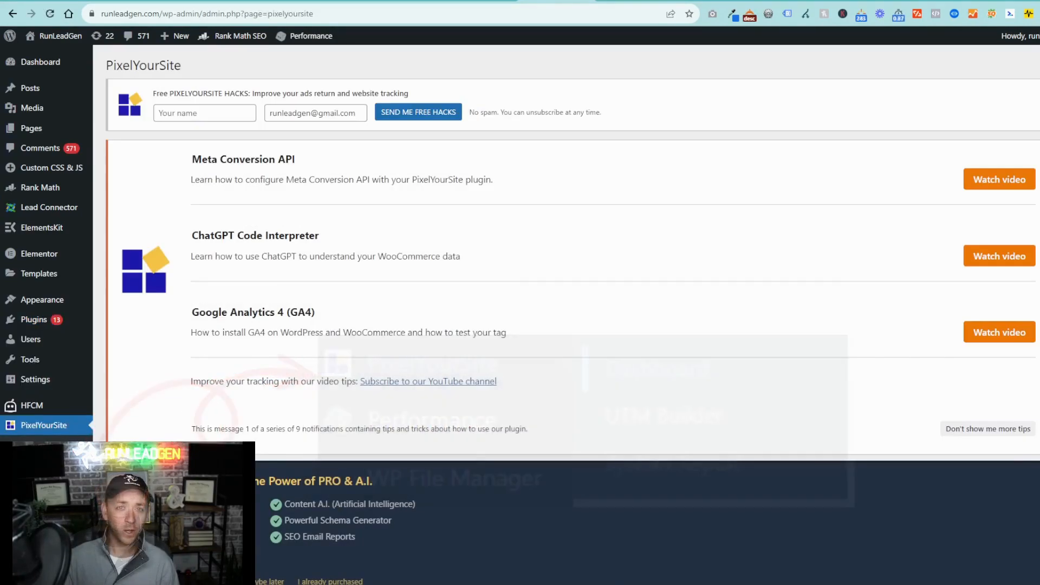
scroll(324, 385, down, 10)
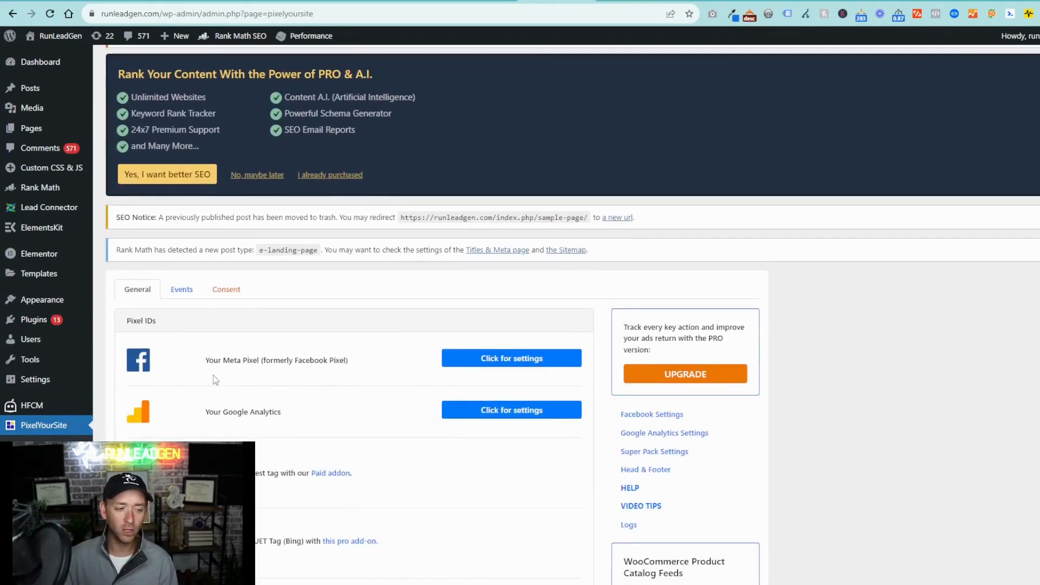
click(520, 364)
scroll(520, 366, down, 3)
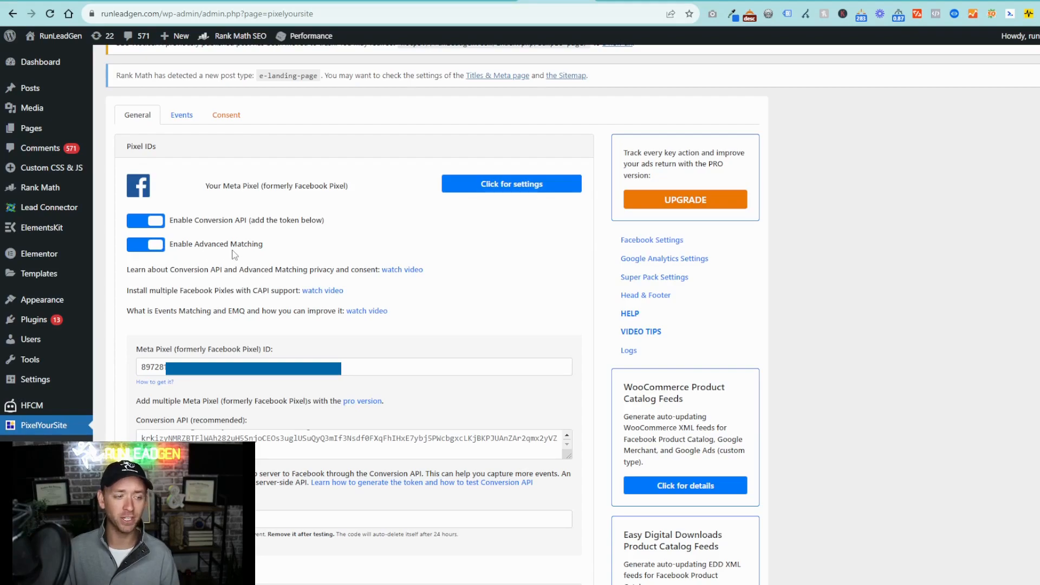
click(259, 360)
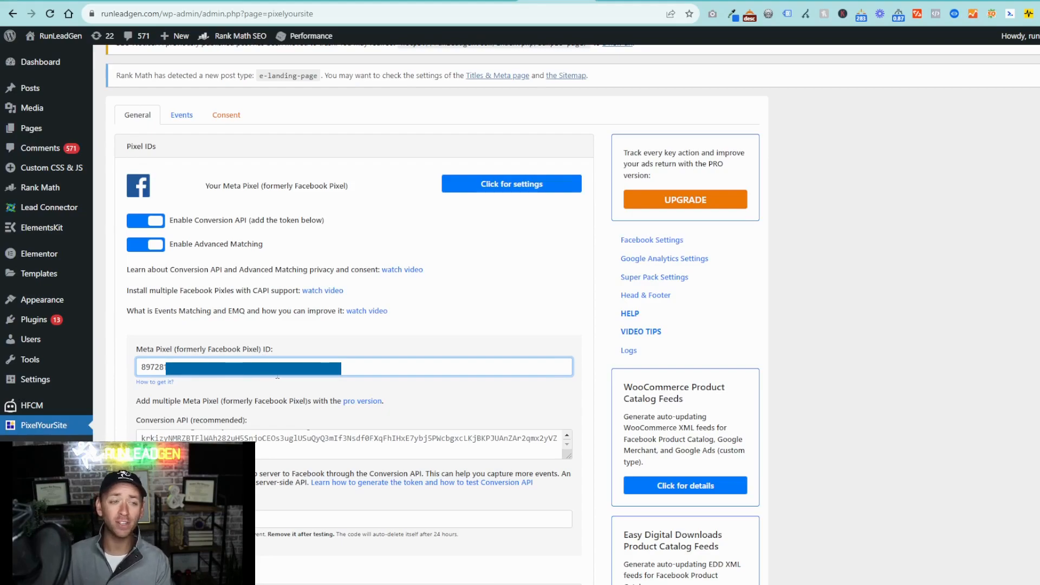
- Switch to the RunLeadGen dataset settings in Events Manager, generate a Conversions API access token for direct integration and copy it
click(349, 167)
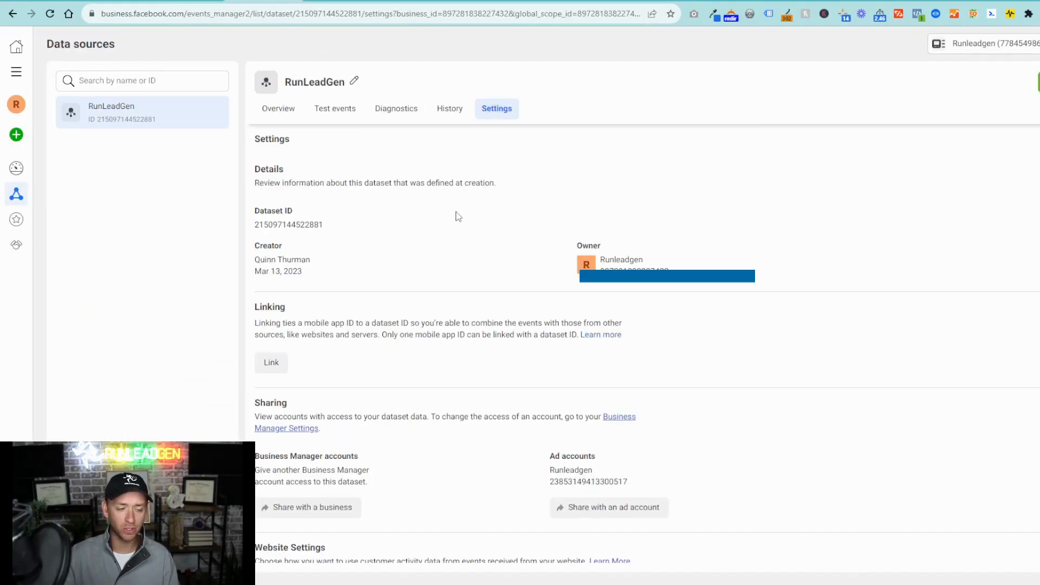
scroll(456, 218, down, 3)
scroll(456, 219, down, 8)
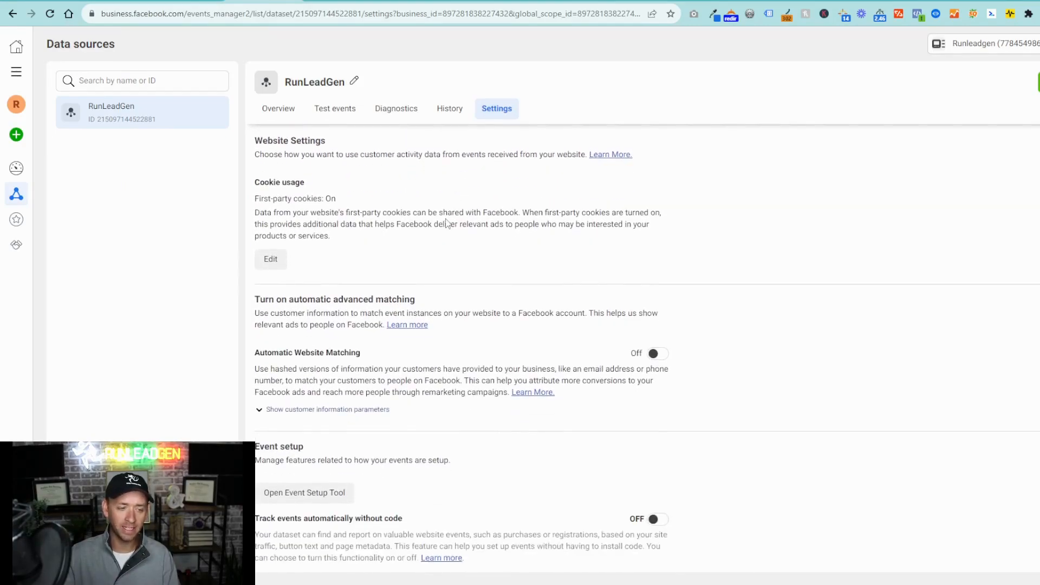
scroll(445, 222, down, 1)
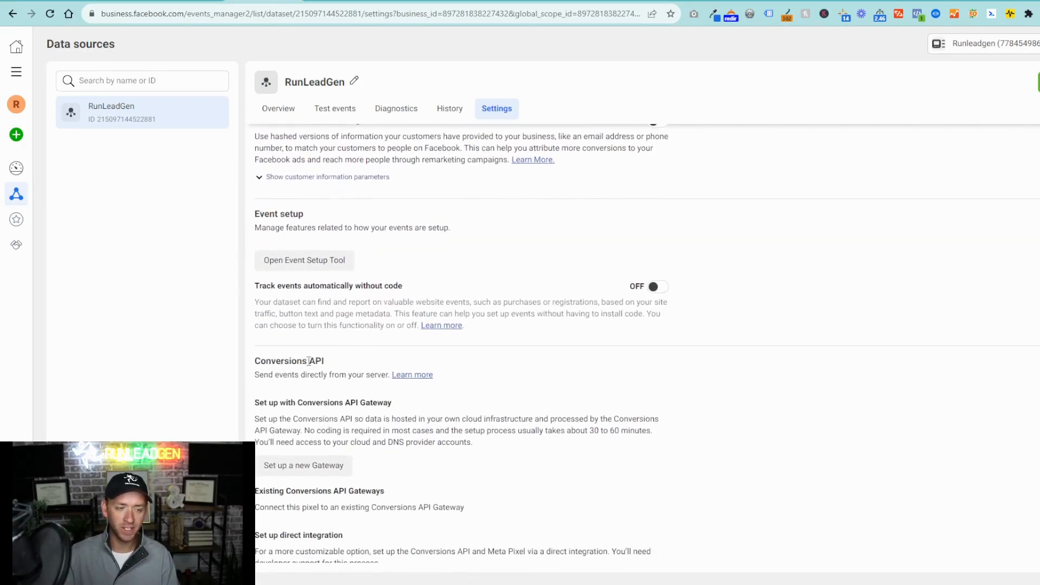
scroll(310, 366, down, 1)
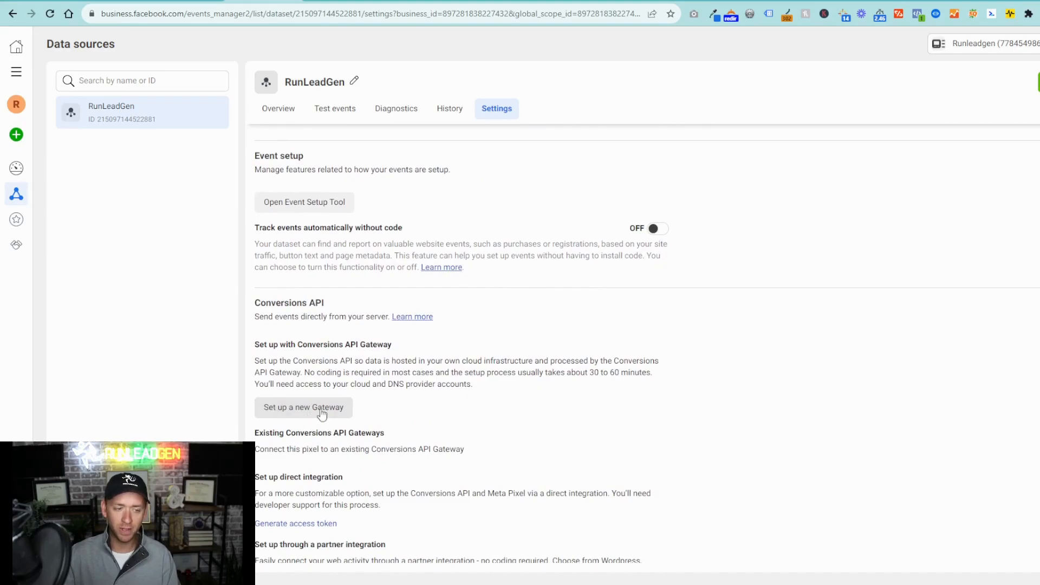
scroll(320, 412, down, 1)
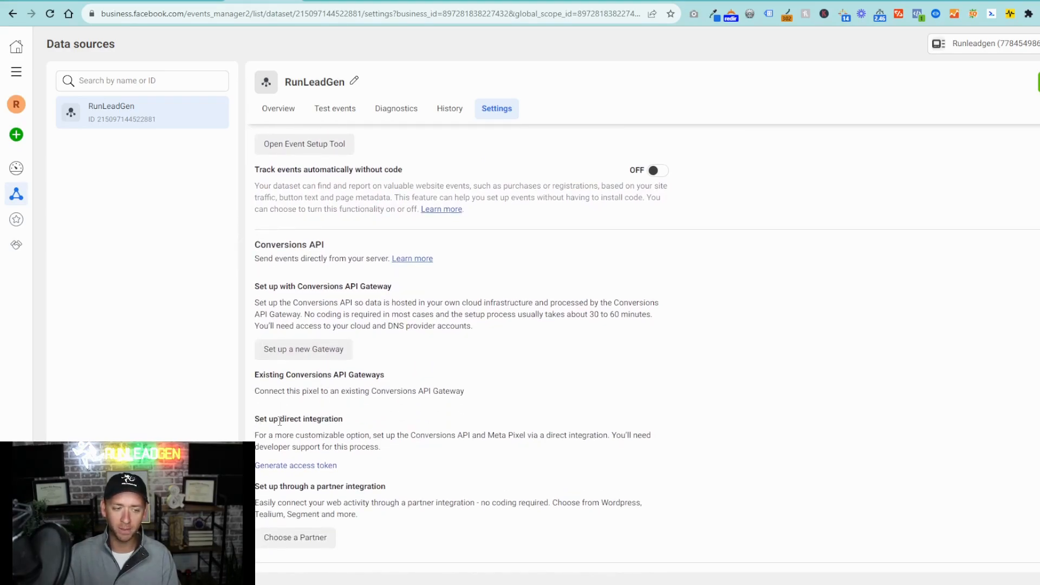
click(296, 467)
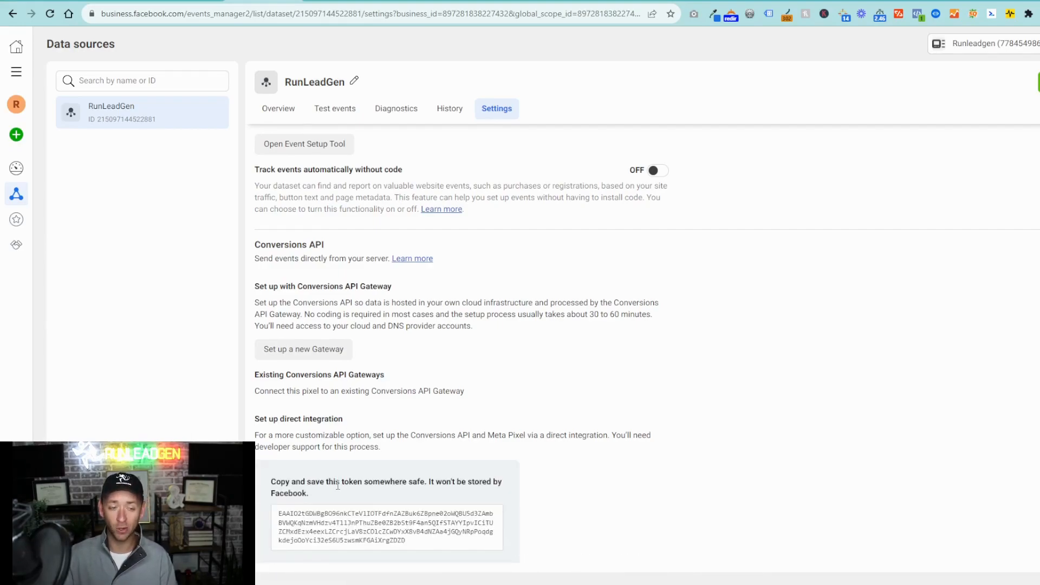
scroll(338, 490, down, 1)
click(387, 472)
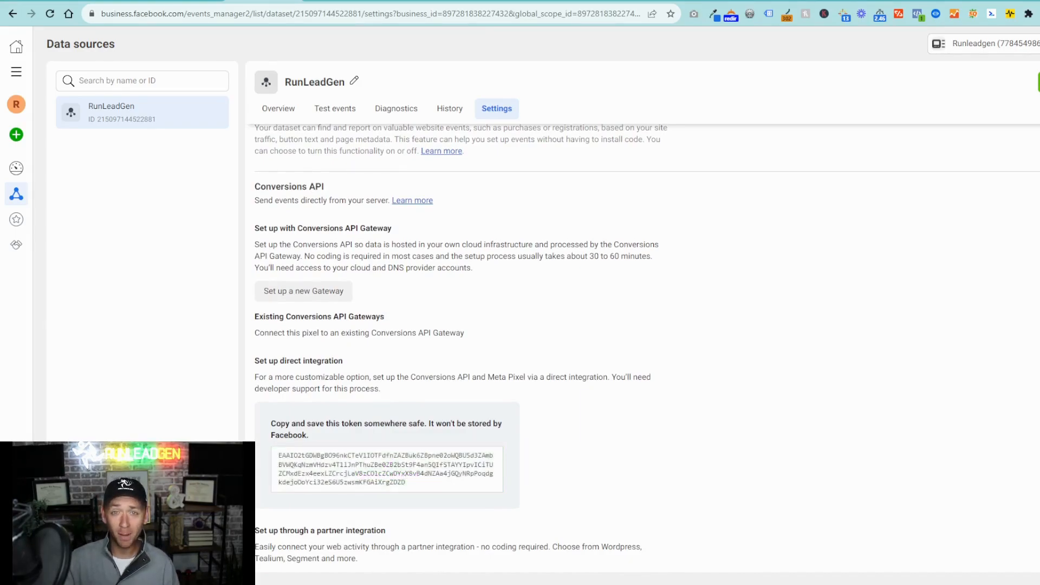
click(552, 1)
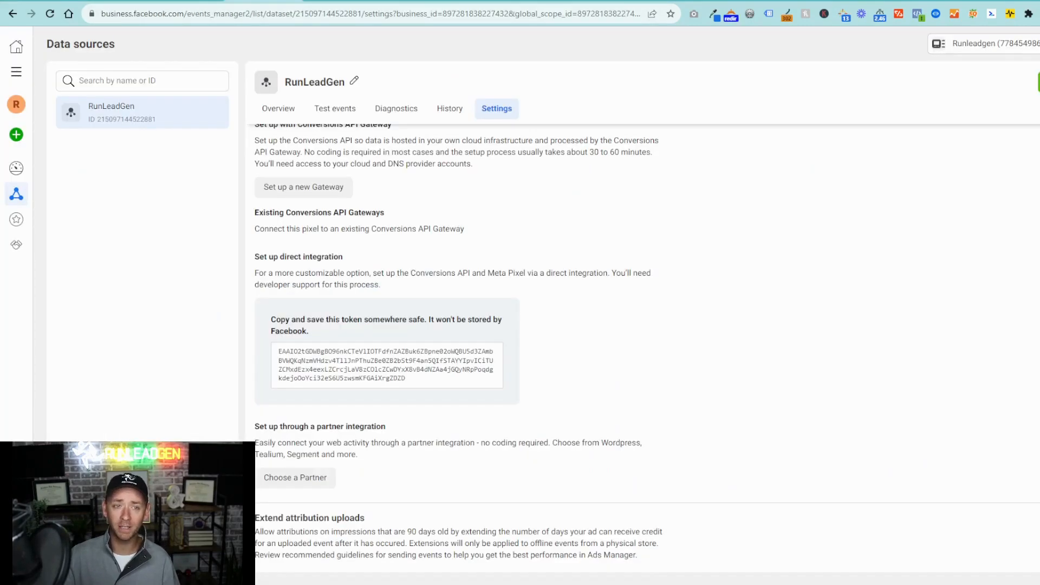
- Copy the server test event code from the RunLeadGen dataset's test events and return to the PixelYourSite settings in WordPress
click(349, 115)
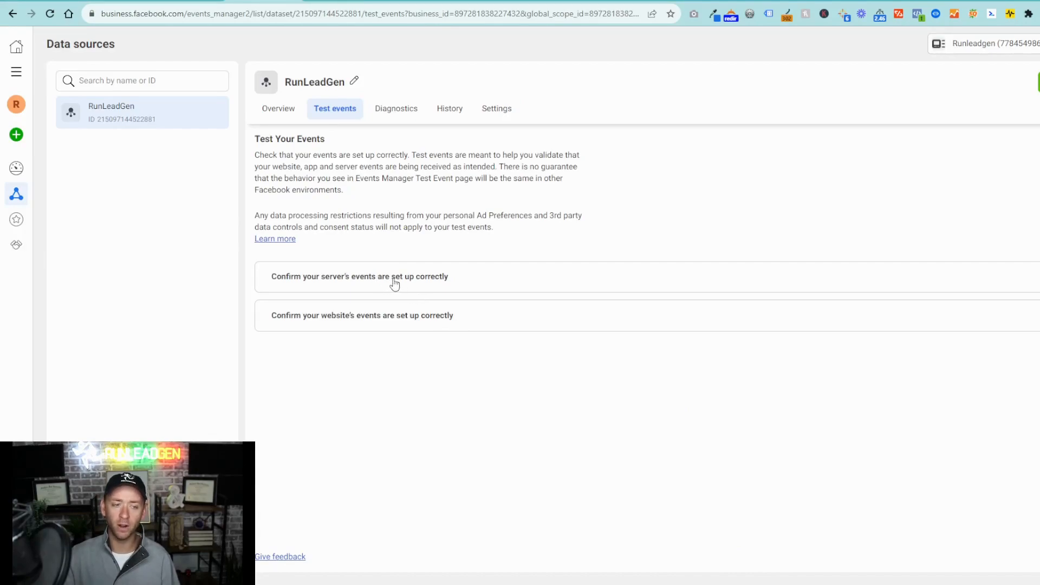
click(396, 285)
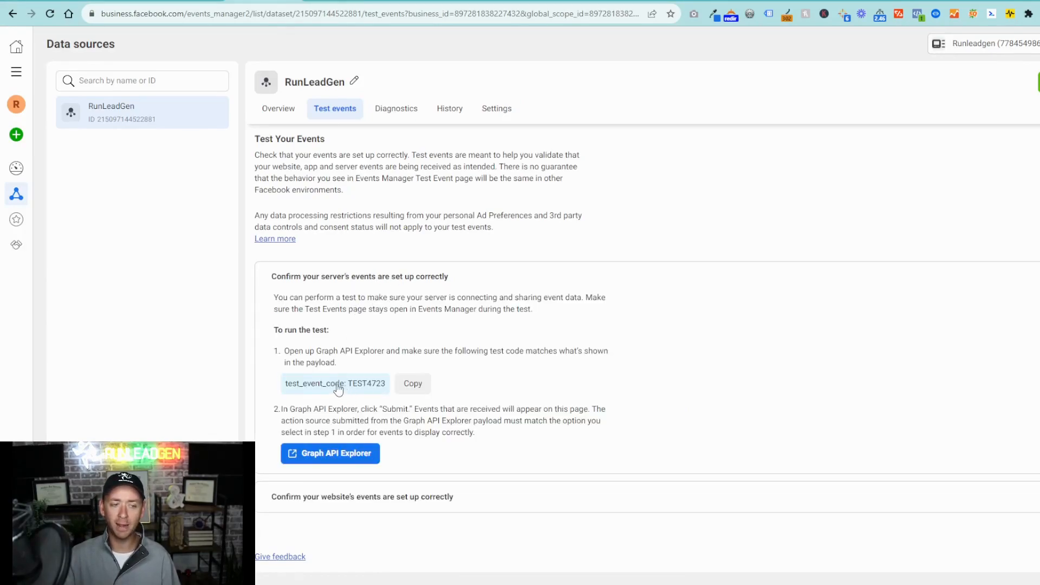
click(413, 383)
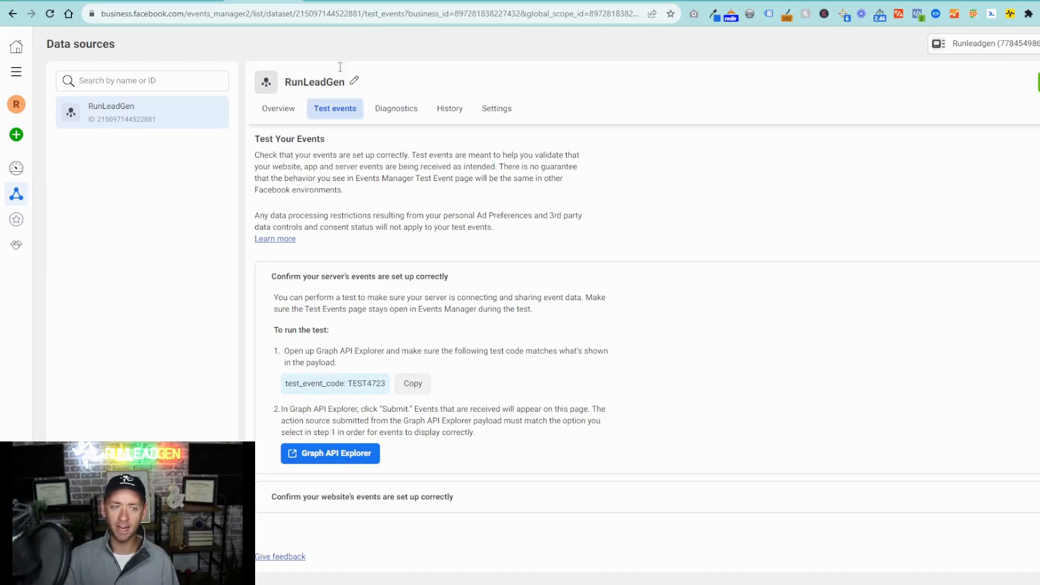
click(537, 5)
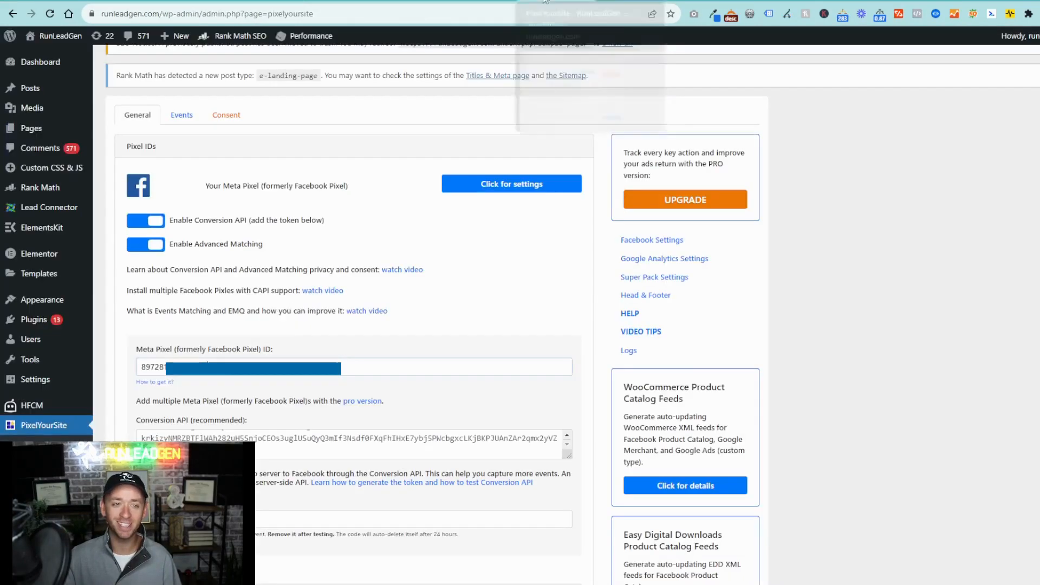
- Activate the test event code field in the PixelYourSite settings and go to the page's save option
click(267, 518)
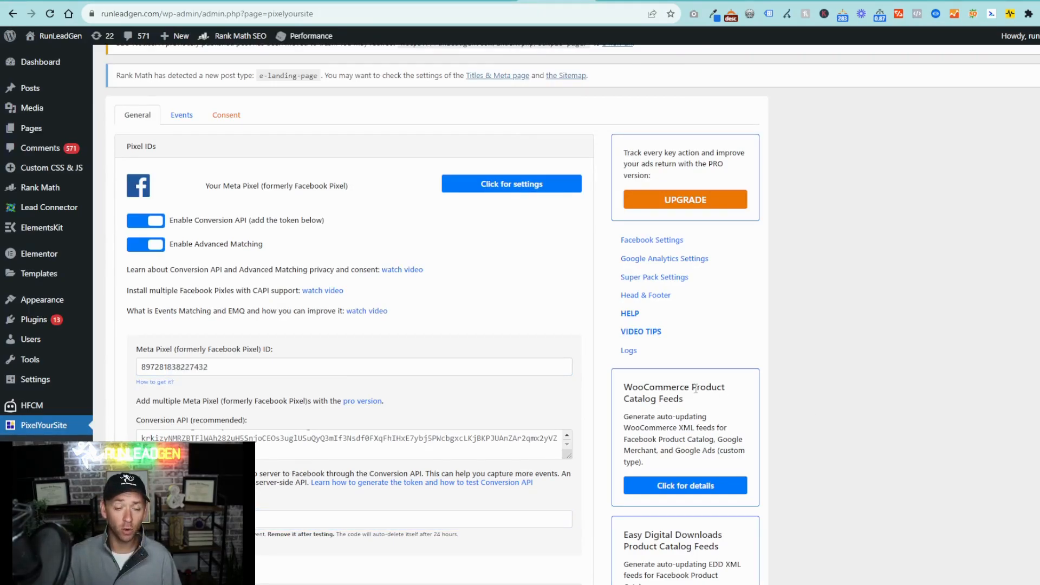
scroll(696, 387, down, 20)
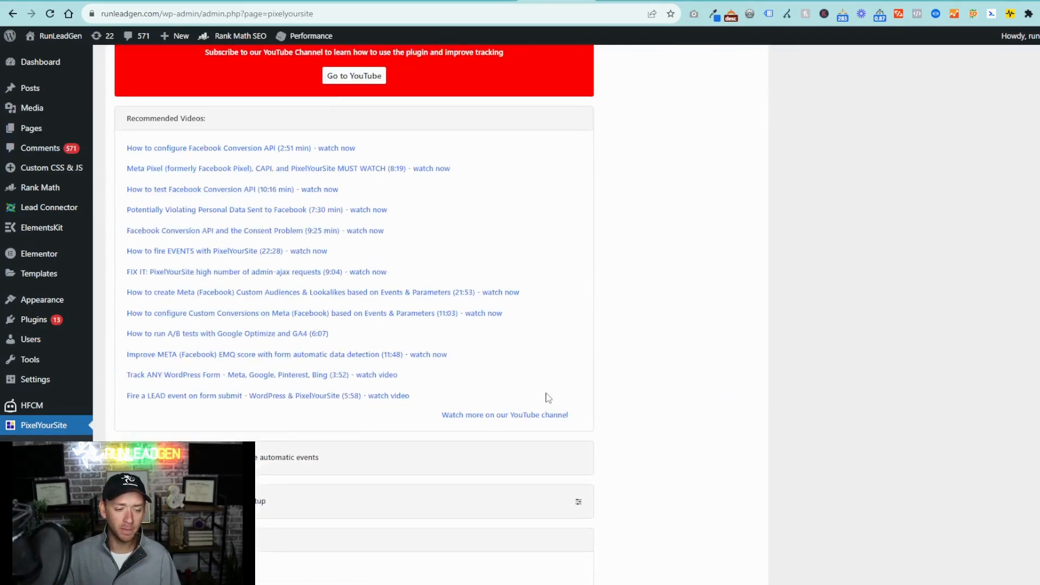
scroll(509, 410, down, 10)
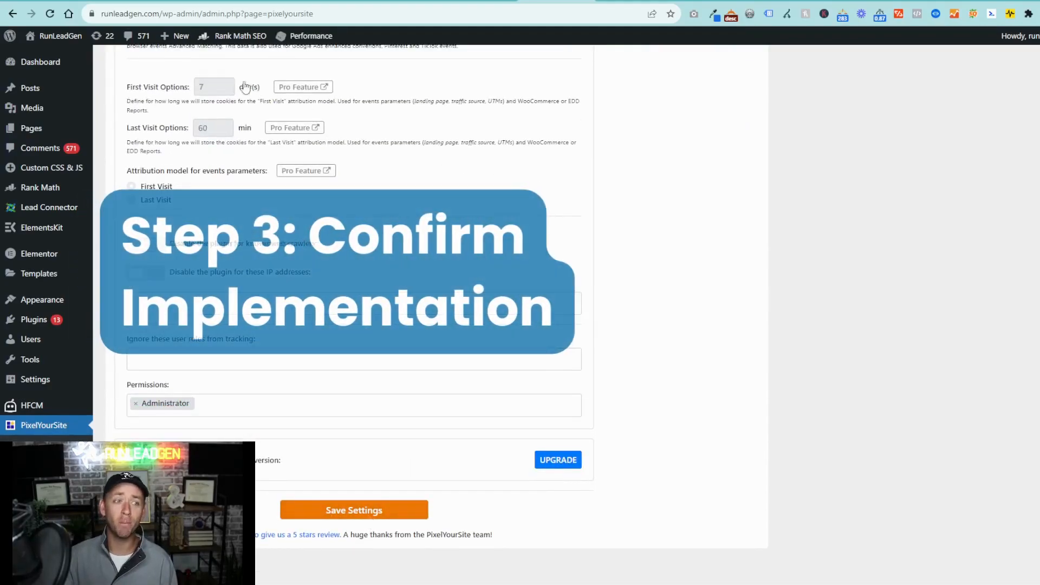
- Switch to the RunLeadGen test events in Events Manager, expand the website events test and try to open the website from it
click(257, 1)
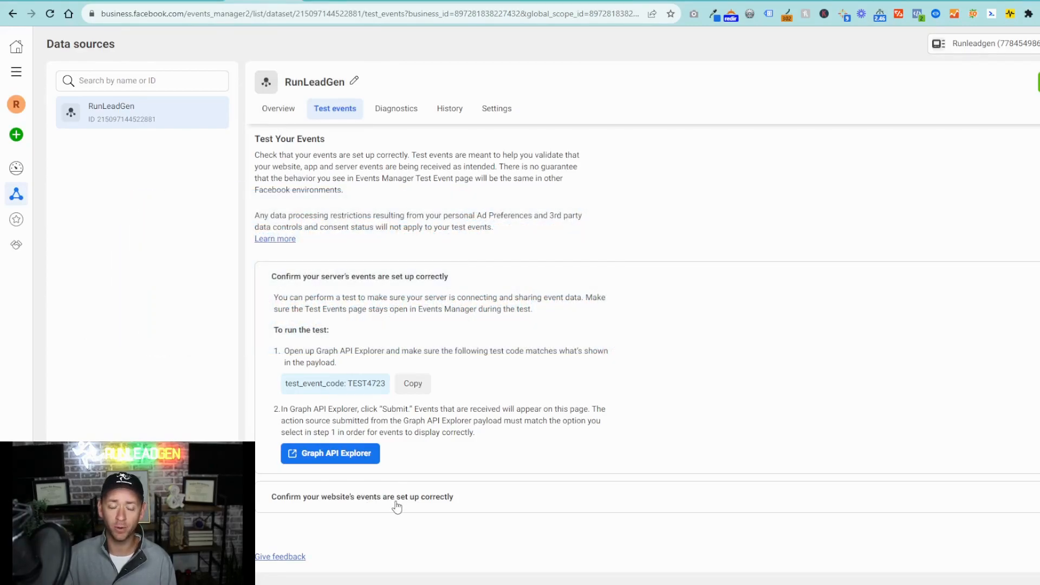
click(397, 497)
scroll(379, 501, down, 3)
click(337, 493)
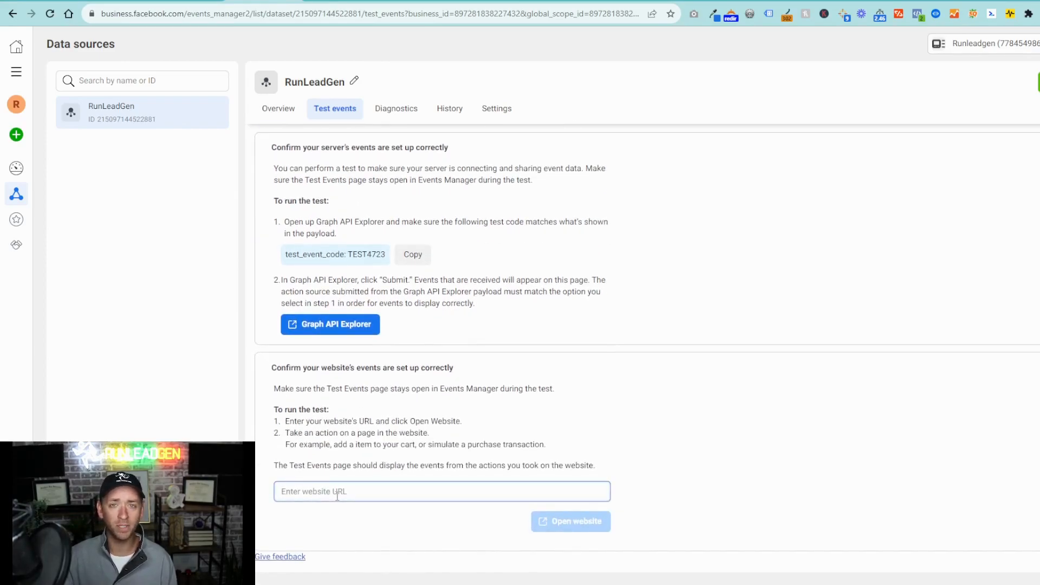
click(764, 376)
click(378, 498)
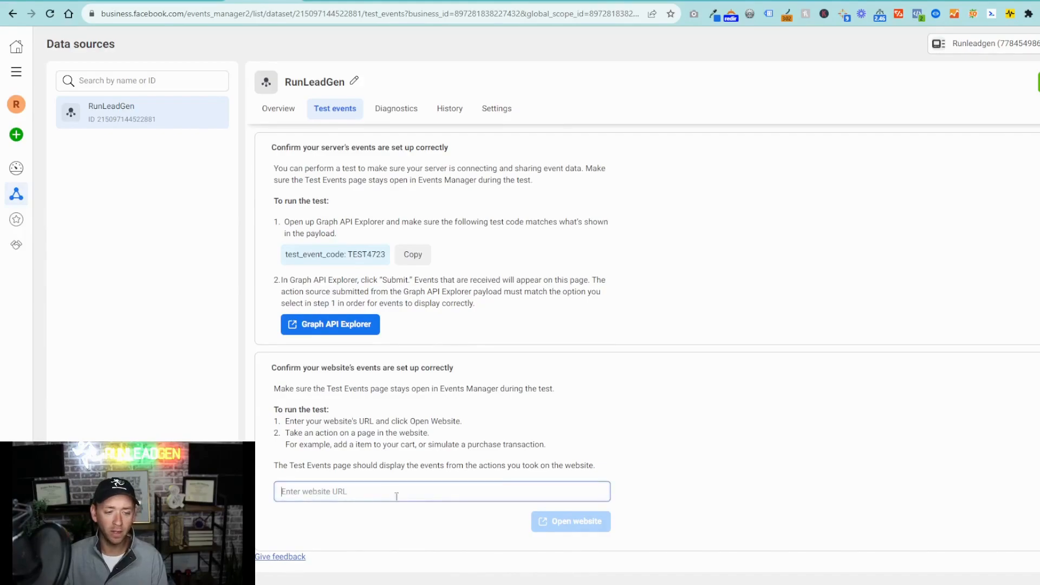
click(562, 531)
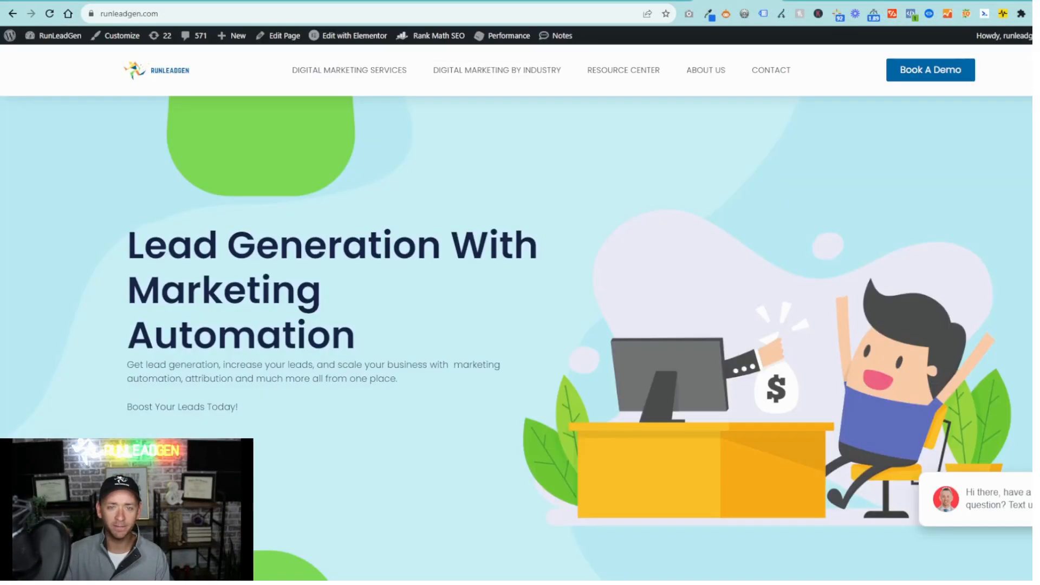
- Check the pixel on runleadgen.com with Meta Pixel Helper and expand the PageView event's details
click(907, 19)
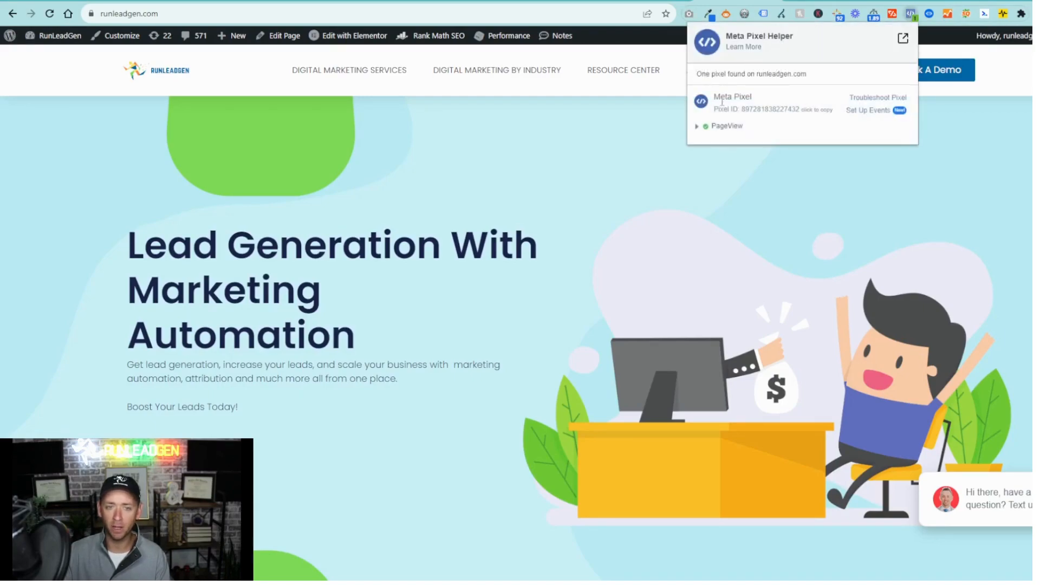
click(720, 129)
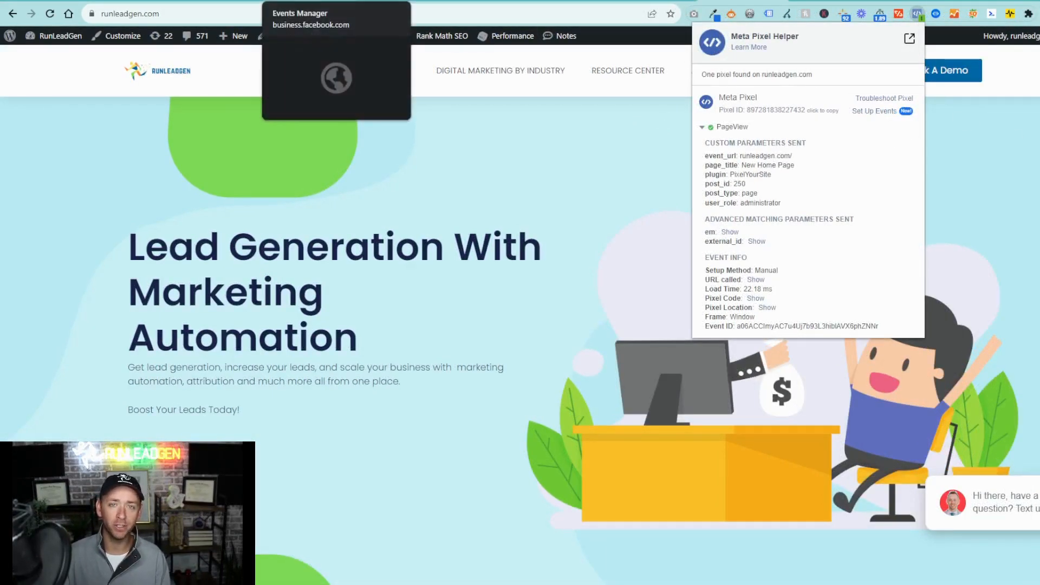
- Switch to the Events Manager overview of the other business account and expand its navigation
click(305, 1)
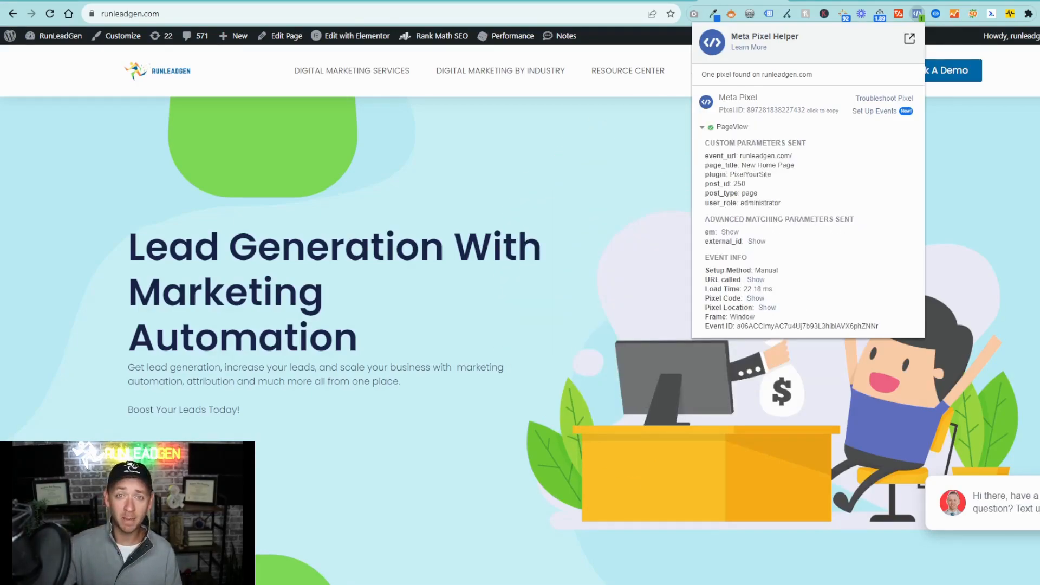
click(392, 1)
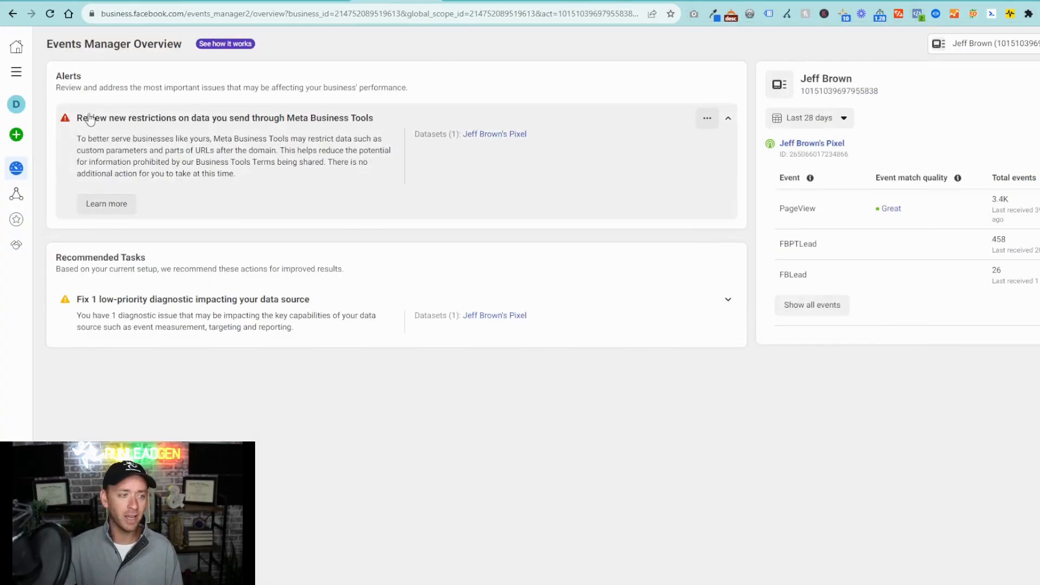
mouse_move(13, 176)
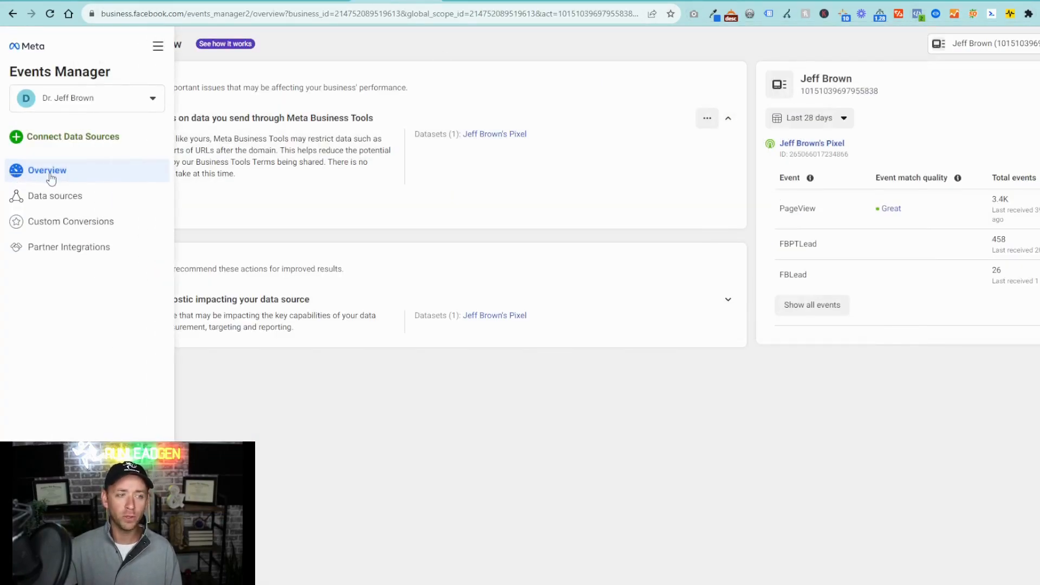